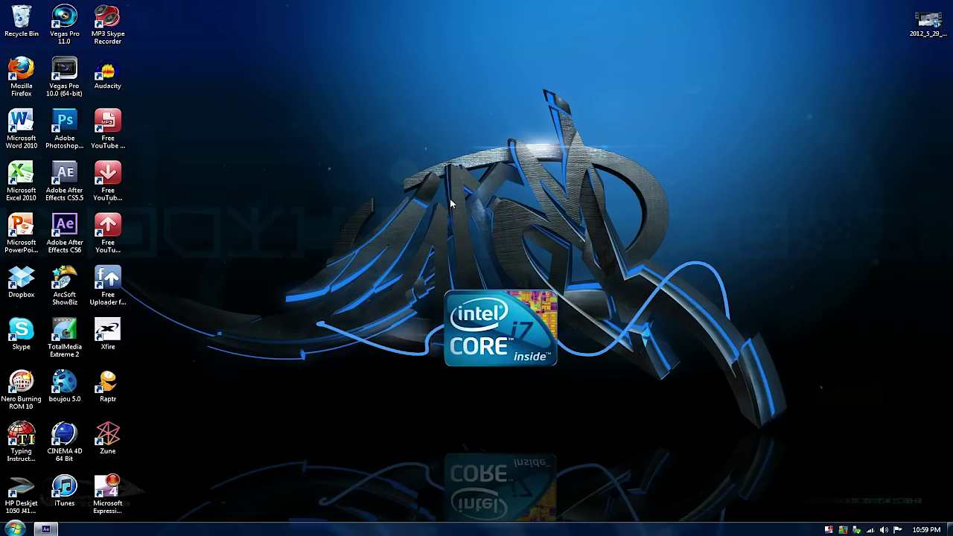
Launch Adobe After Effects CS6 and review the available effect categories.
click(65, 230)
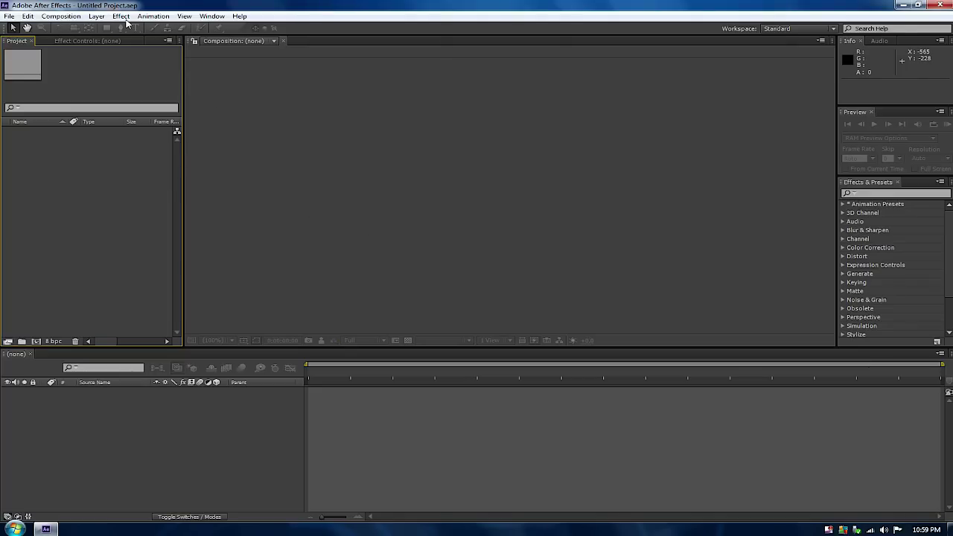
click(121, 16)
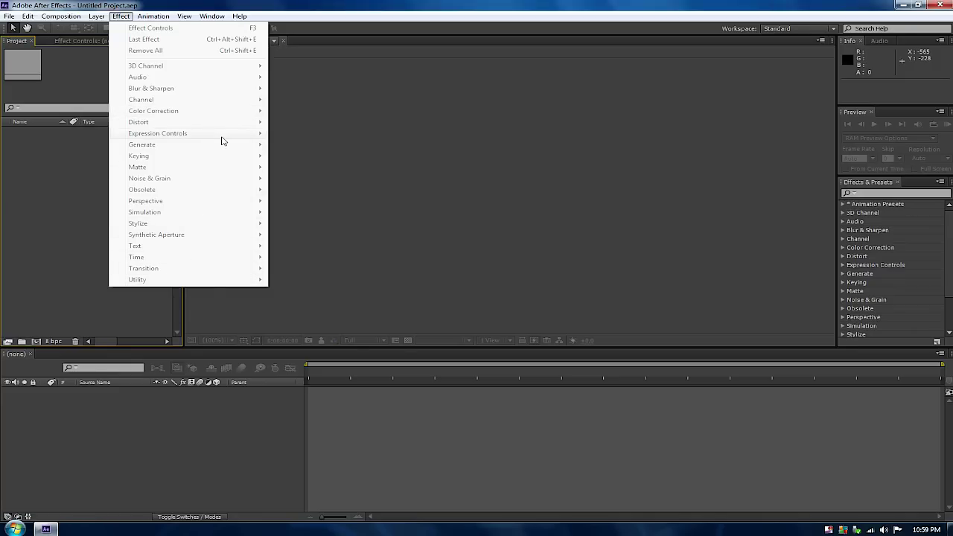
click(451, 161)
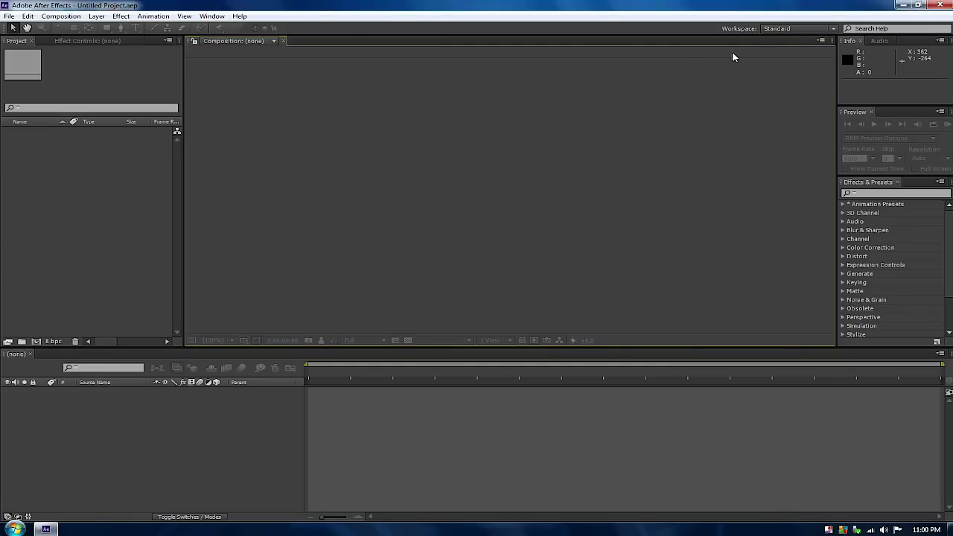
click(120, 16)
click(608, 106)
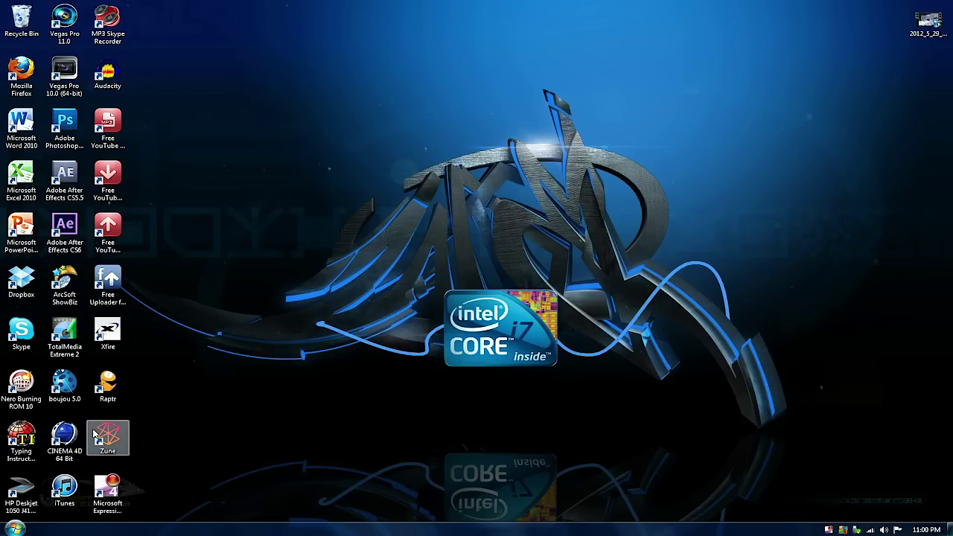
Switch to Windows Explorer and open the Program Files\Adobe folder on Local Disk (C:).
click(15, 529)
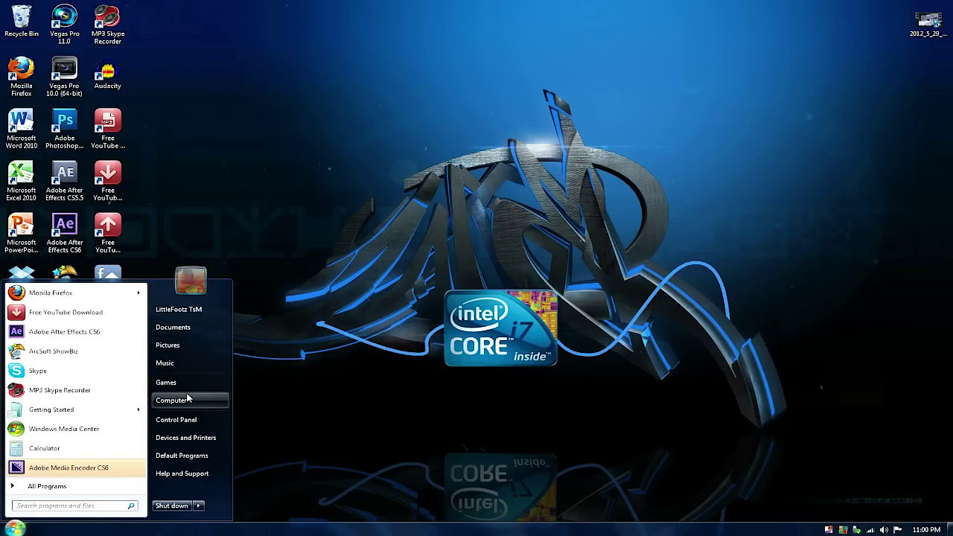
click(187, 396)
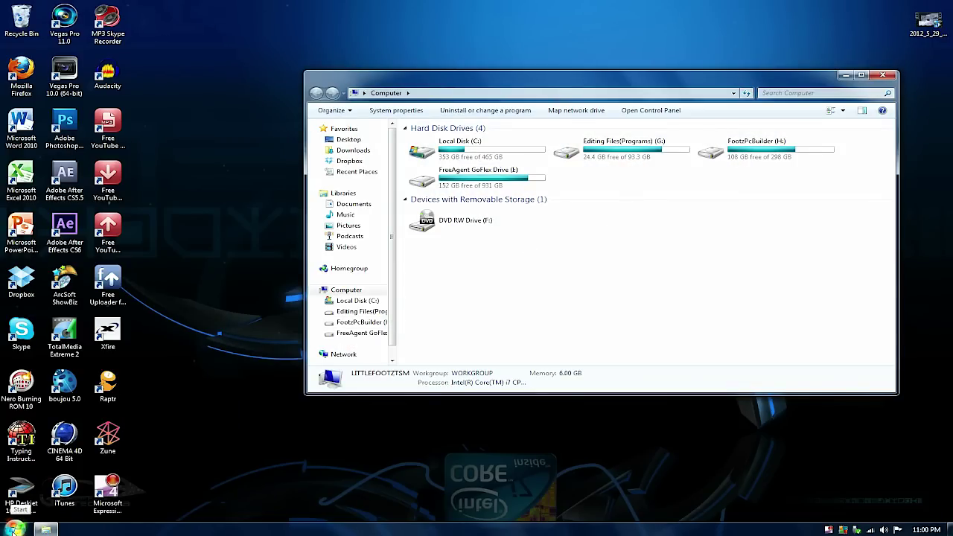
click(15, 529)
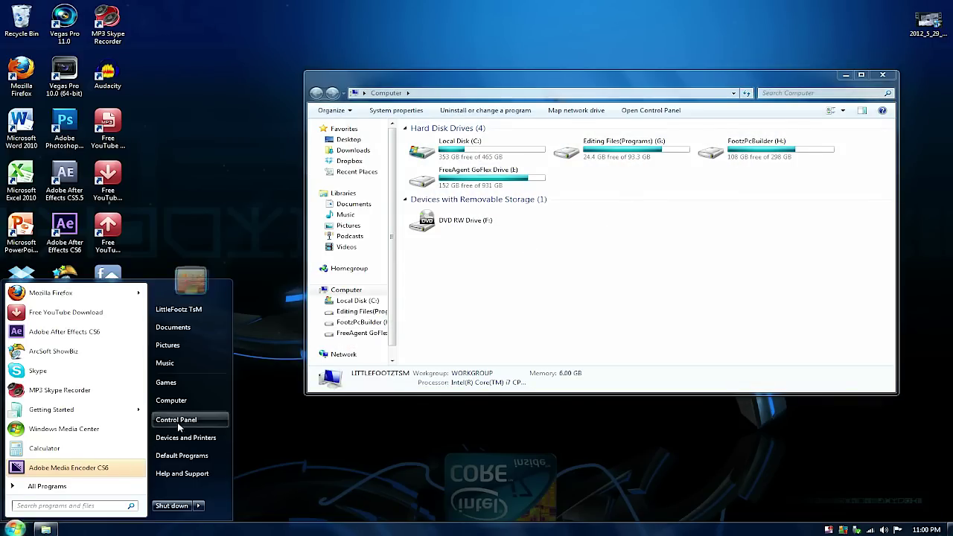
double_click(495, 153)
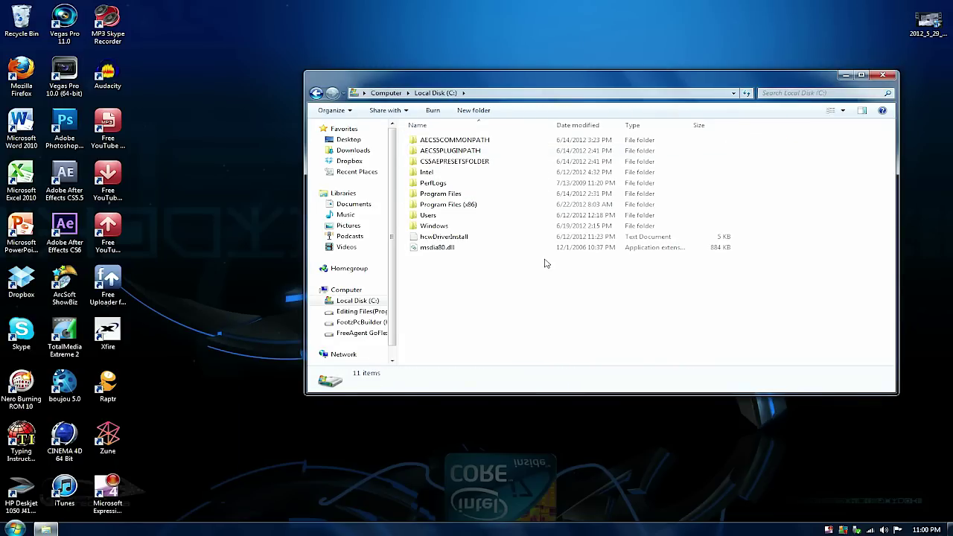
double_click(446, 193)
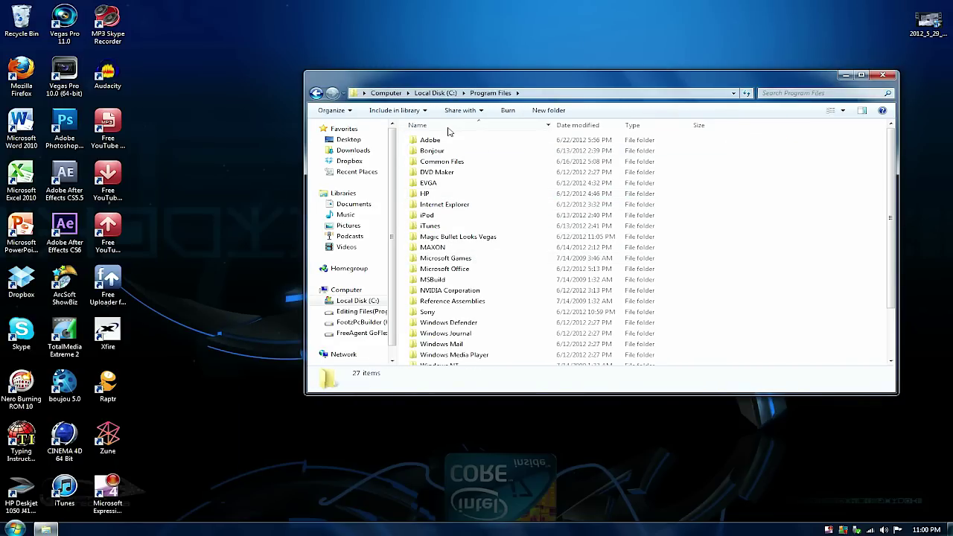
double_click(430, 140)
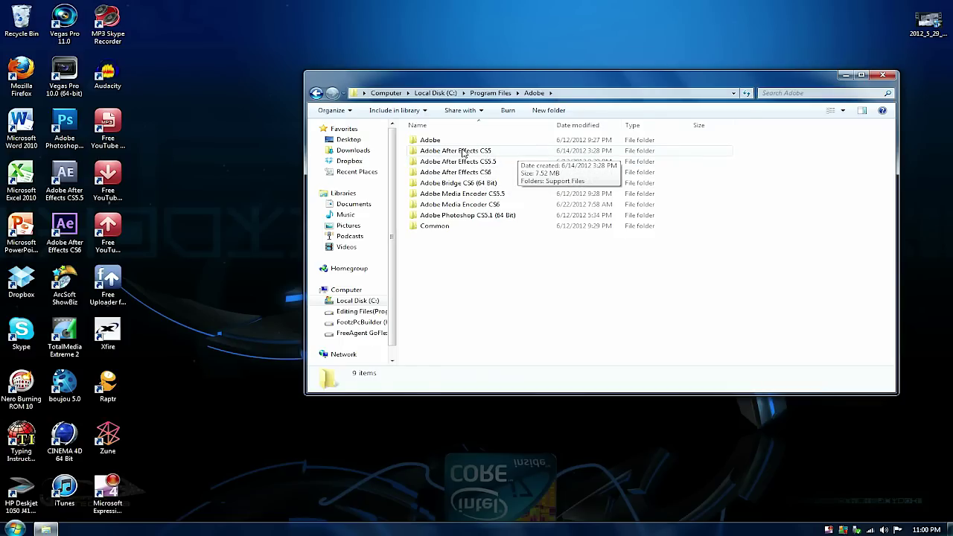
Create a desktop shortcut to the DE_Damage_v2Win64 folder in Adobe After Effects CS5\Support Files\Plug-ins.
double_click(462, 151)
double_click(432, 142)
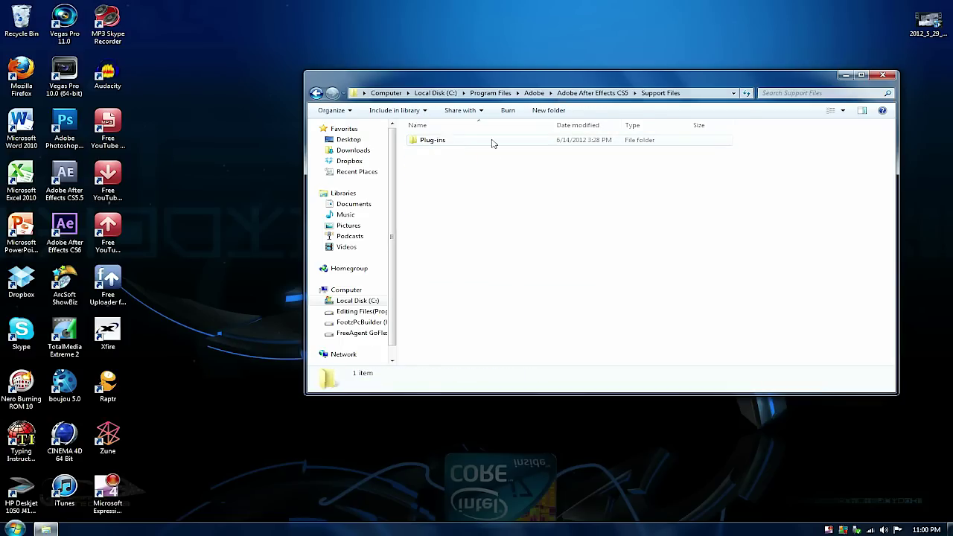
double_click(449, 145)
right_click(467, 141)
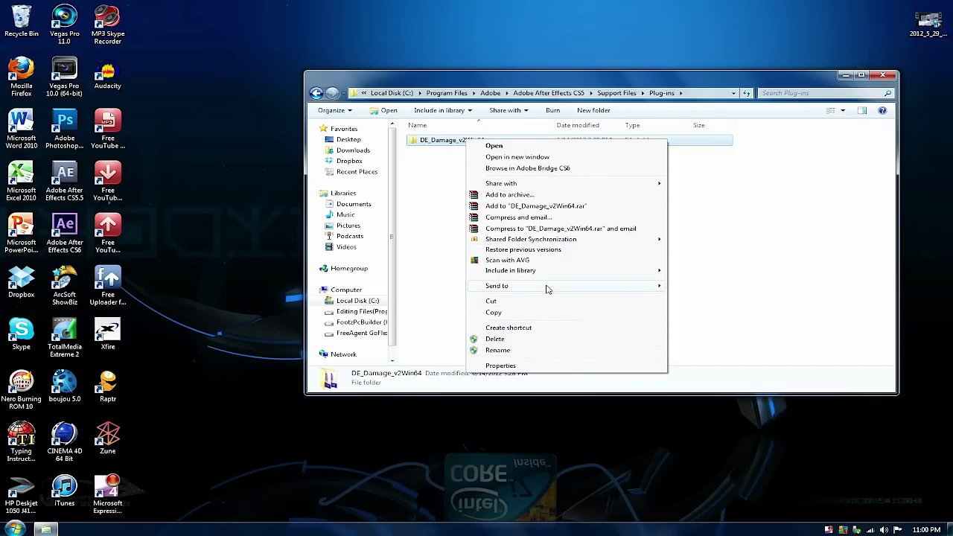
mouse_move(547, 288)
click(731, 303)
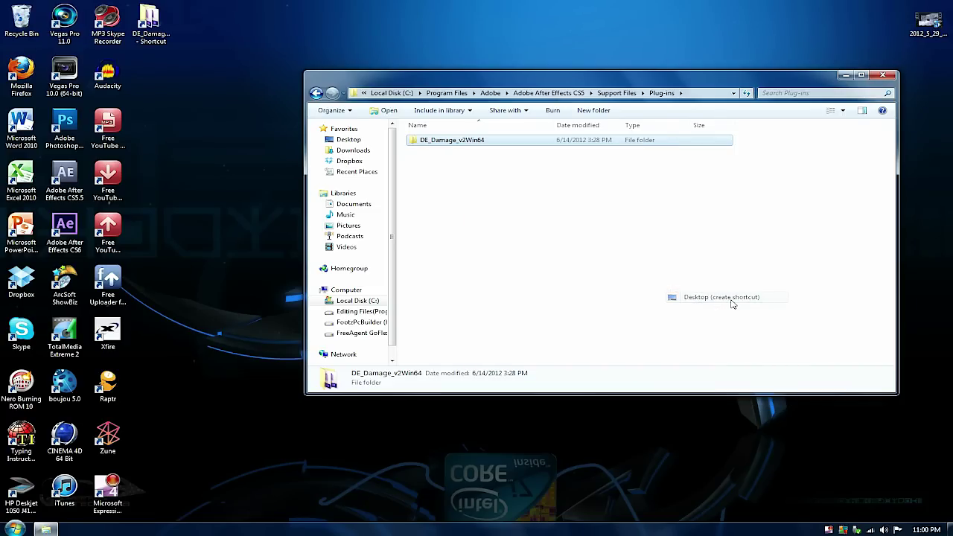
Return to the Adobe folder and open Adobe After Effects CS5.5\Support Files\Plug-ins.
click(316, 93)
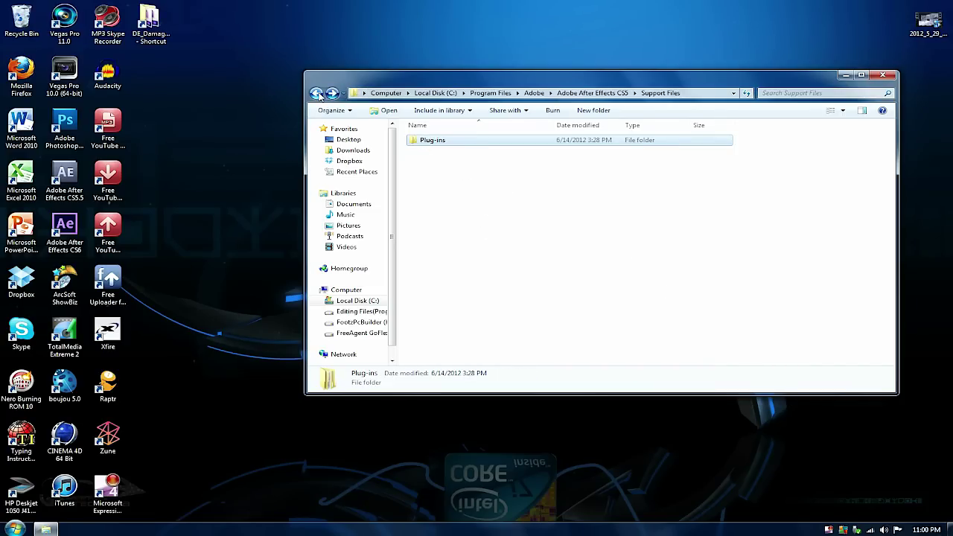
click(316, 93)
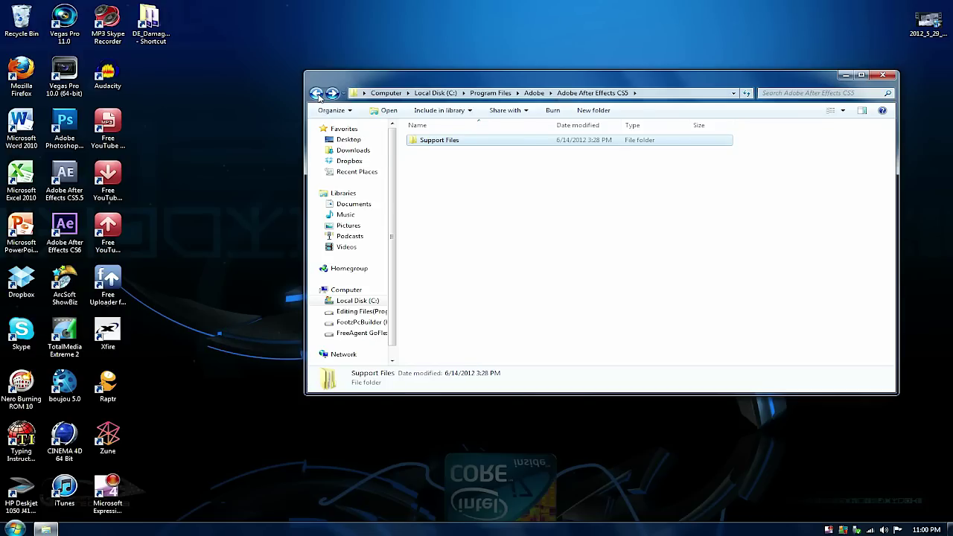
click(316, 93)
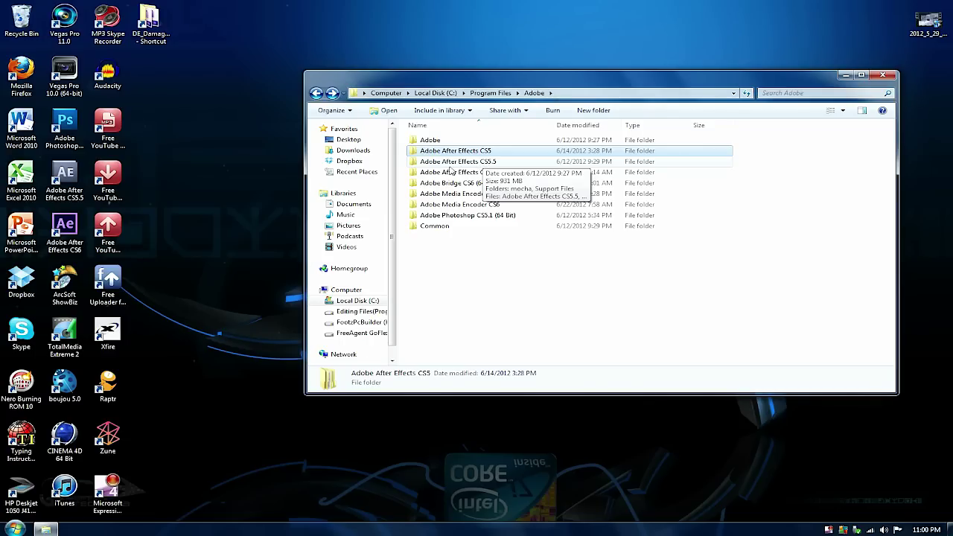
double_click(479, 161)
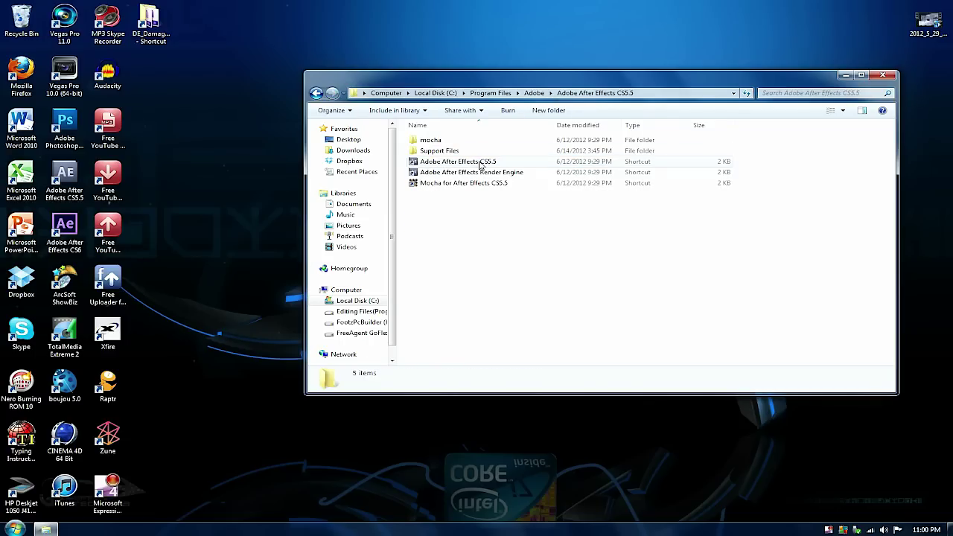
double_click(447, 150)
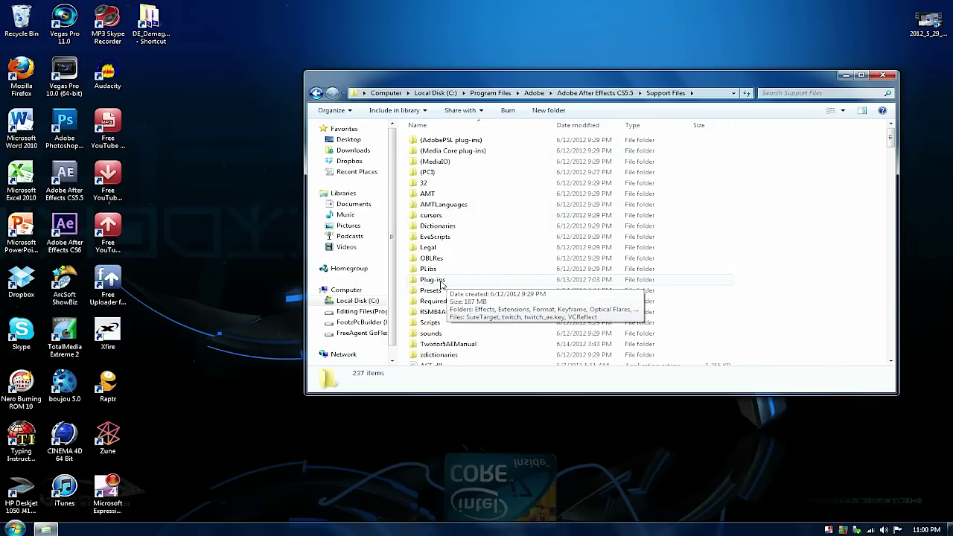
double_click(444, 281)
Create desktop shortcuts to Optical Flares, Resizer, SureTarget, twitch, twitch_ae.key and VCReflect from the CS5.5 Plug-ins folder.
drag(444, 255, 429, 184)
right_click(446, 184)
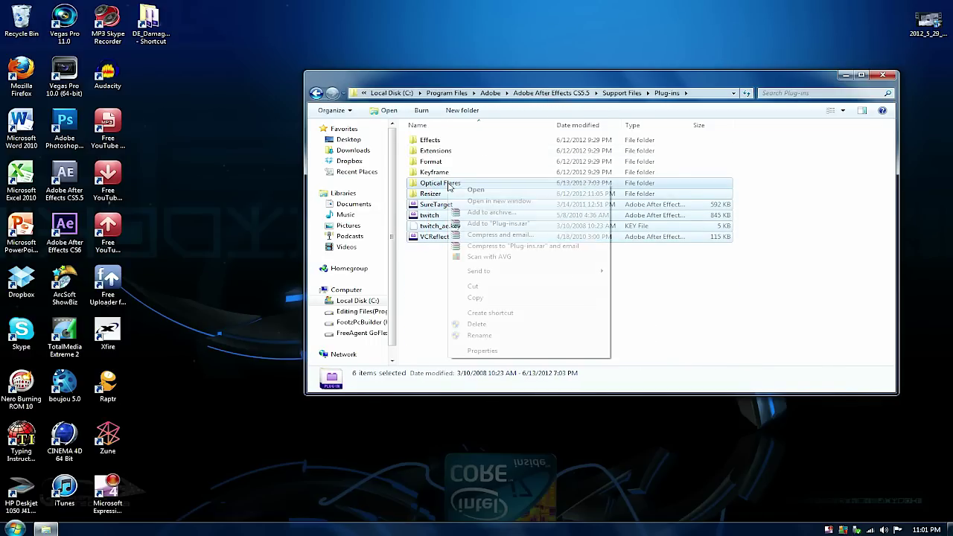
mouse_move(492, 277)
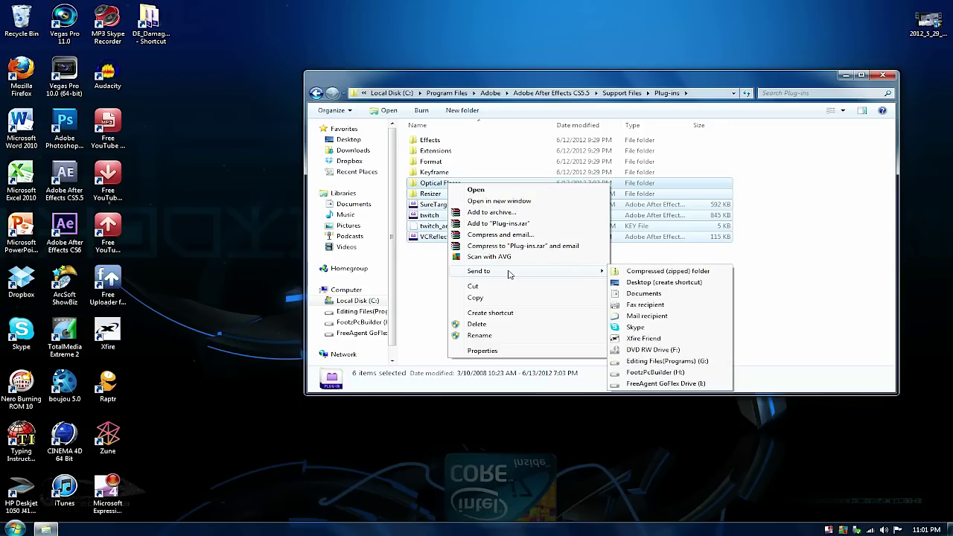
click(657, 285)
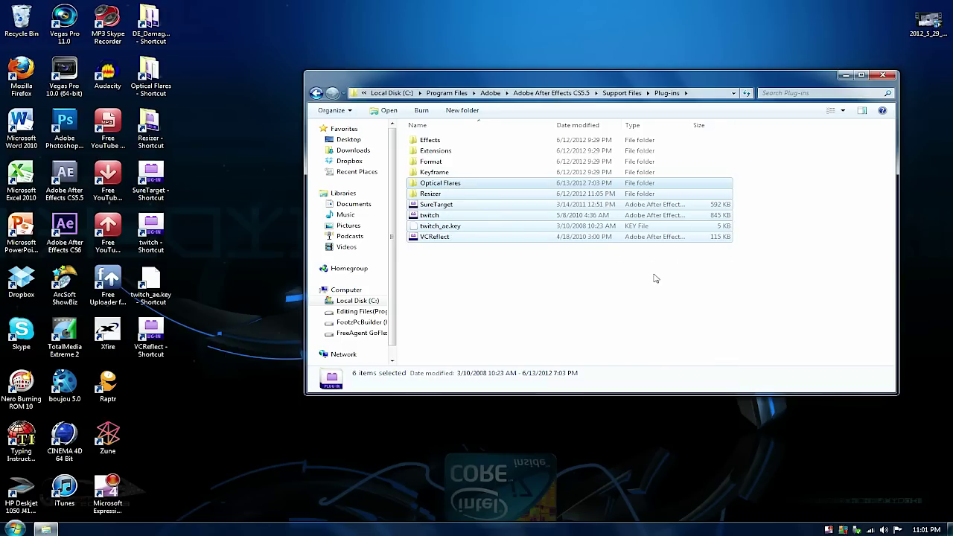
Return to the Adobe folder and look into its Common and Adobe After Effects CS6 subfolders.
click(316, 93)
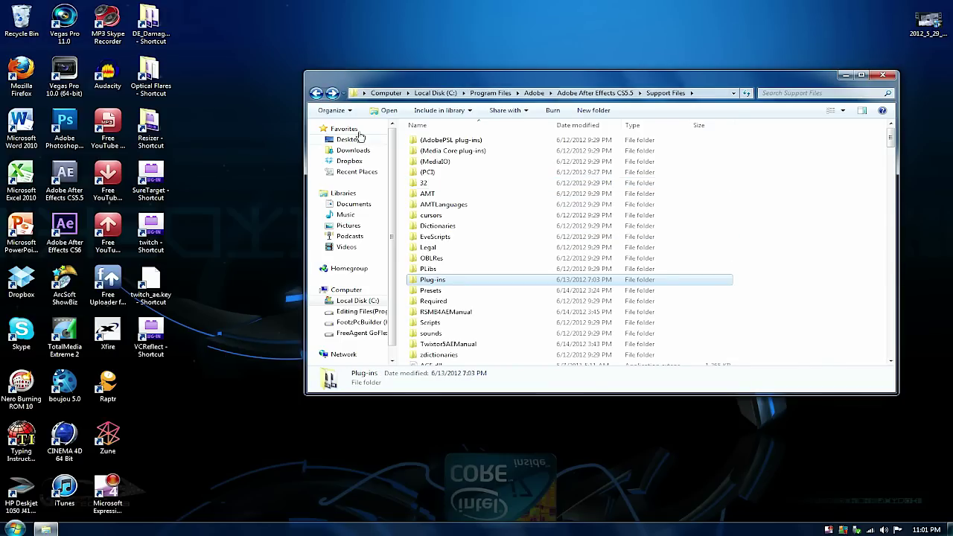
click(316, 93)
key(BackSpace)
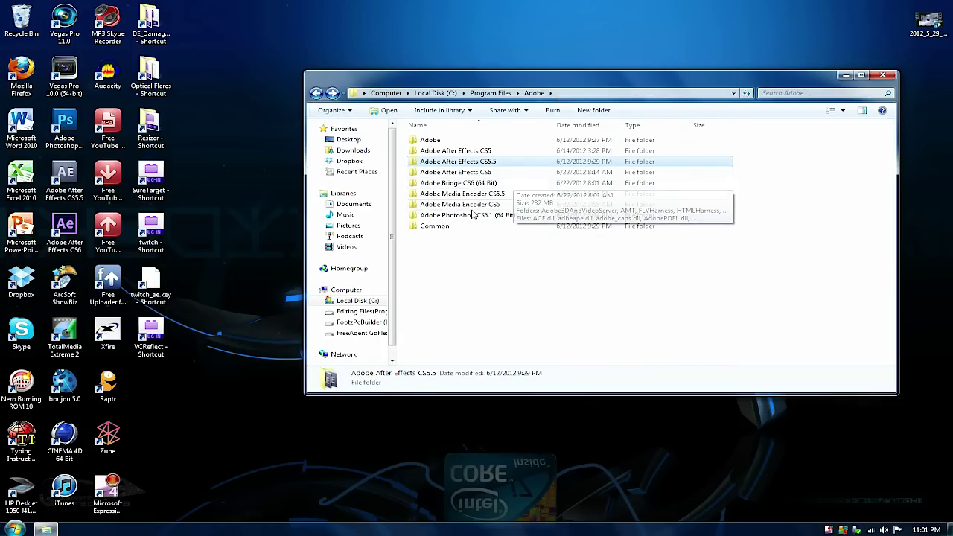
double_click(435, 225)
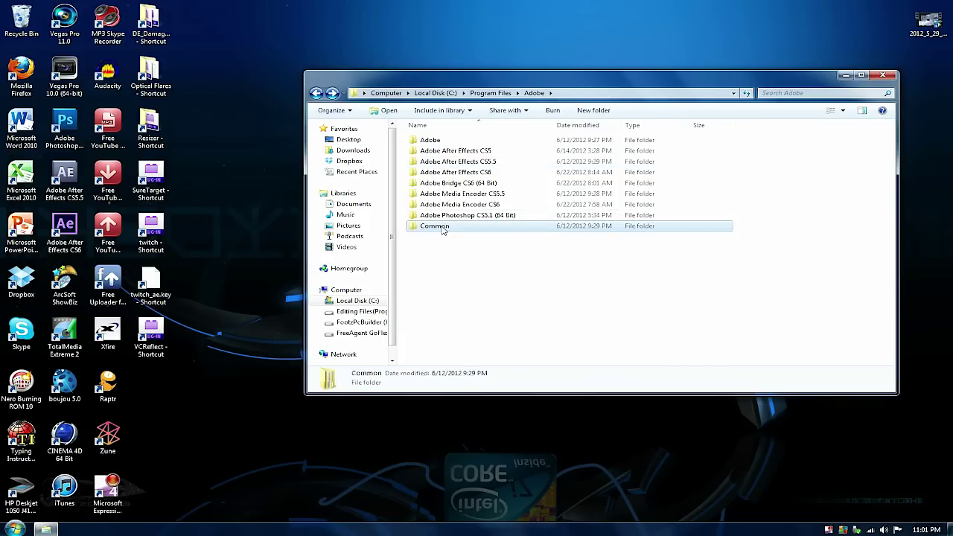
click(316, 92)
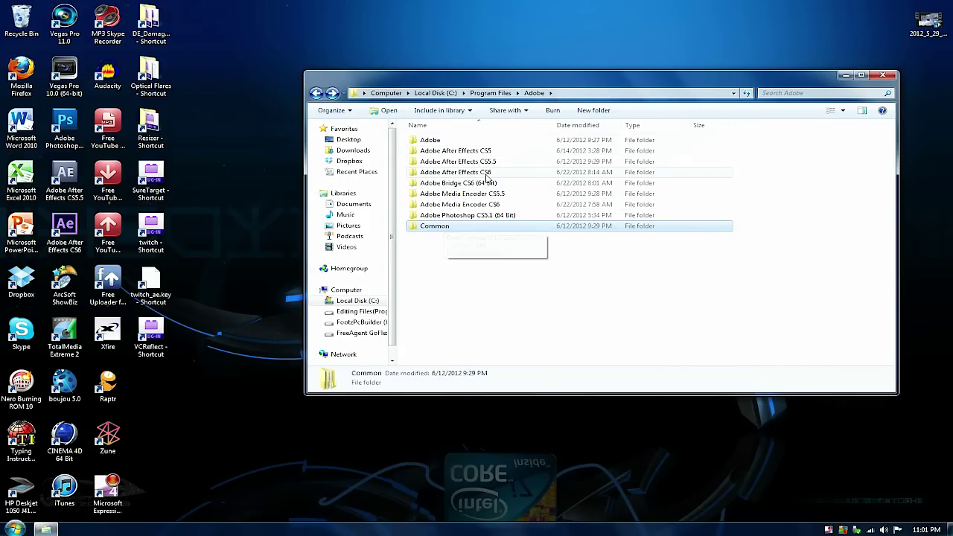
click(480, 174)
double_click(480, 173)
click(315, 93)
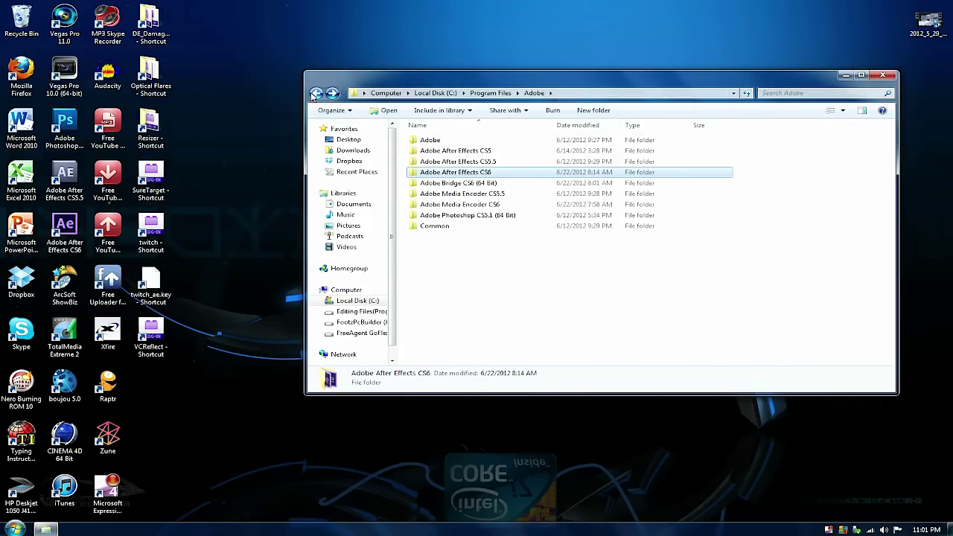
Open the MediaCore folder under Adobe\Common\Plug-ins\CS5.
double_click(440, 226)
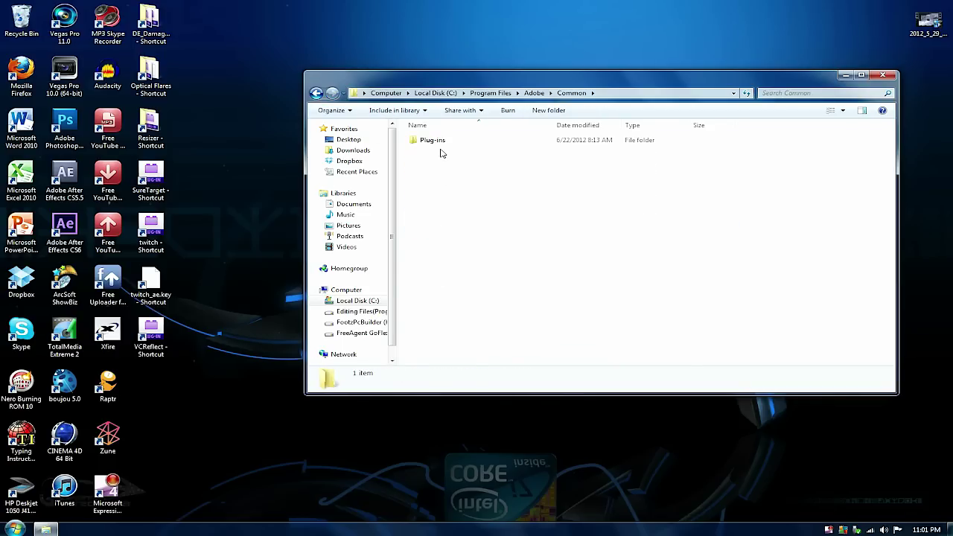
double_click(436, 141)
double_click(430, 141)
double_click(452, 142)
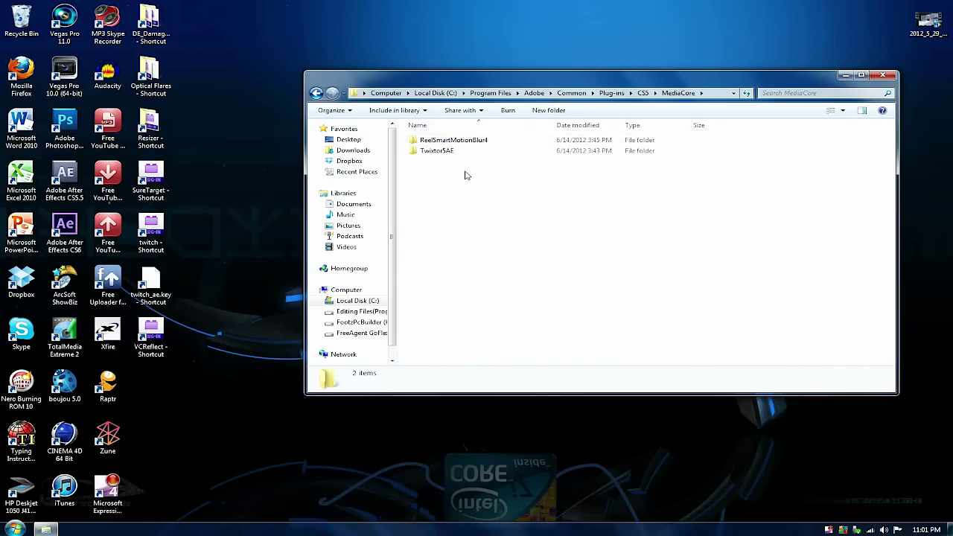
click(317, 93)
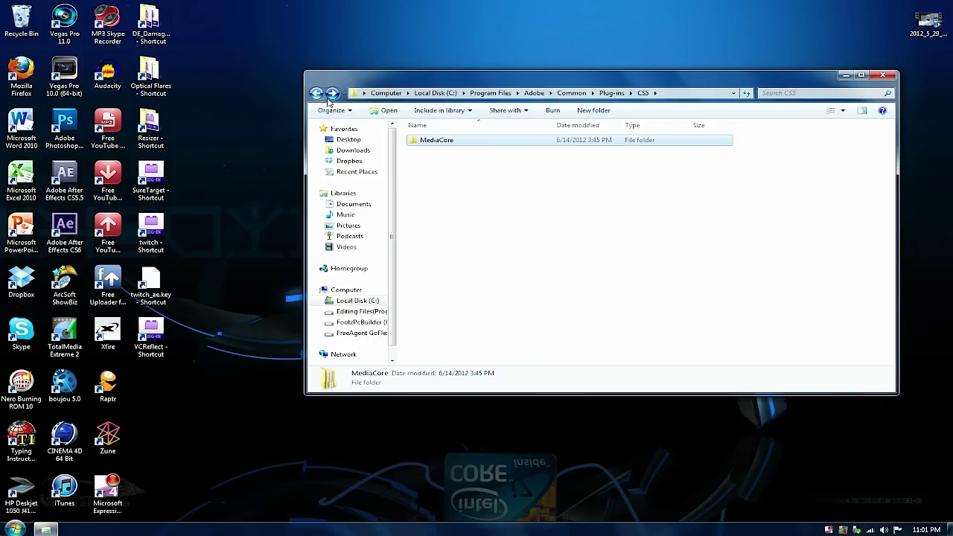
click(332, 93)
Create desktop shortcuts to the ReelSmartMotionBlur4 and Twixtor5AE folders in the CS5 MediaCore folder.
drag(466, 171, 435, 141)
right_click(436, 144)
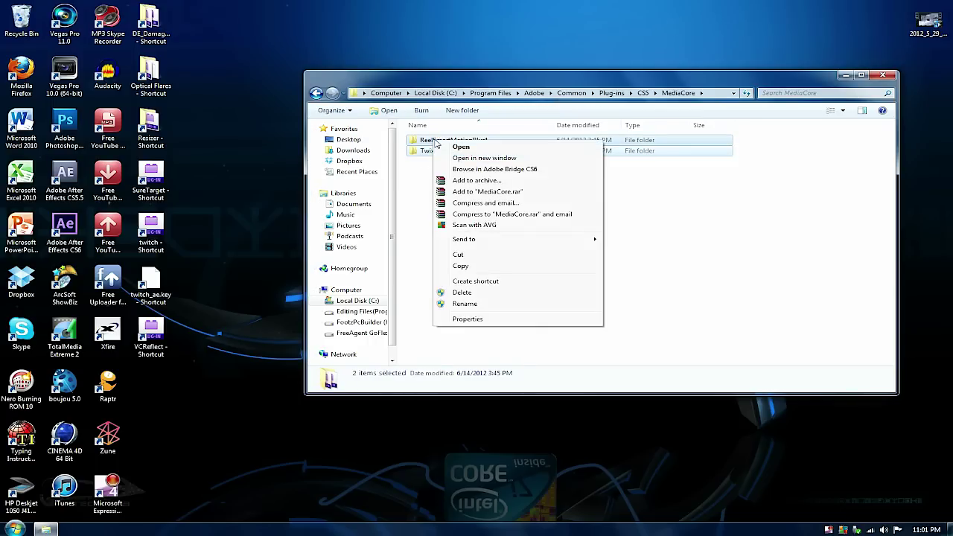
mouse_move(580, 239)
click(656, 251)
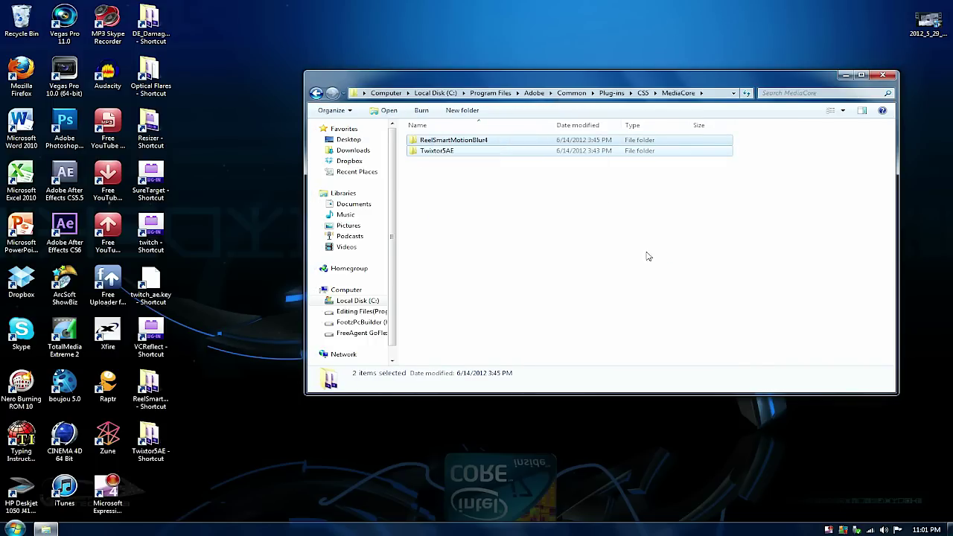
Go back to the Common\Plug-ins folder and open the MediaCore folder inside CS5.5.
click(316, 93)
click(316, 93)
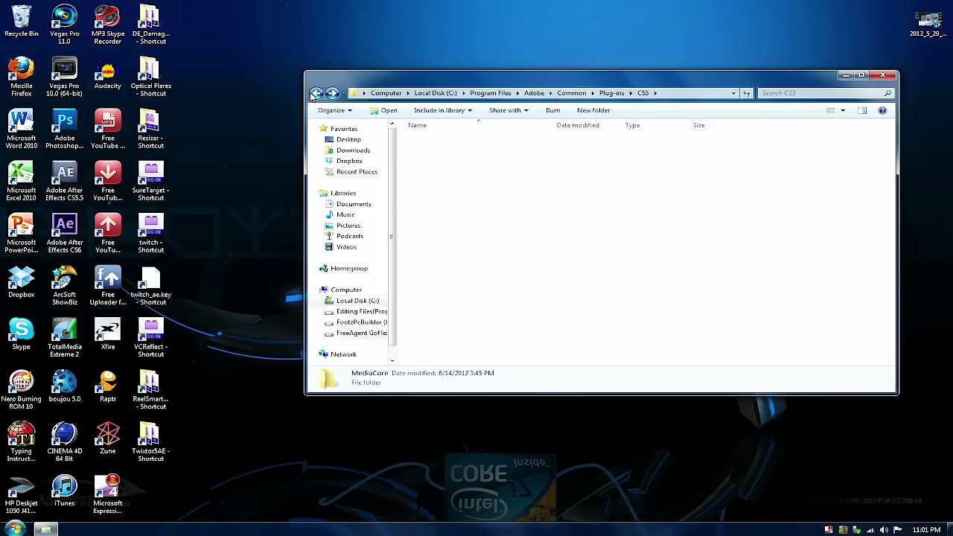
double_click(428, 151)
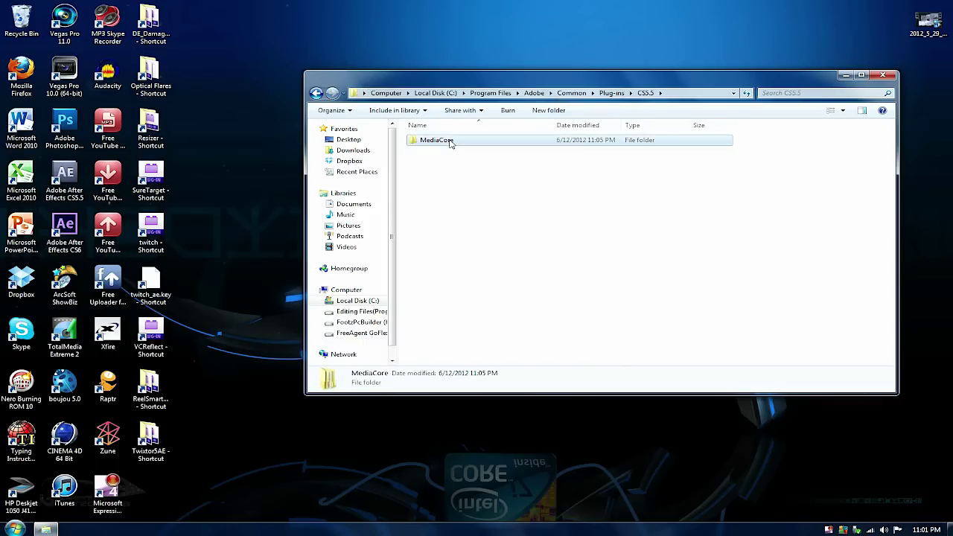
double_click(449, 143)
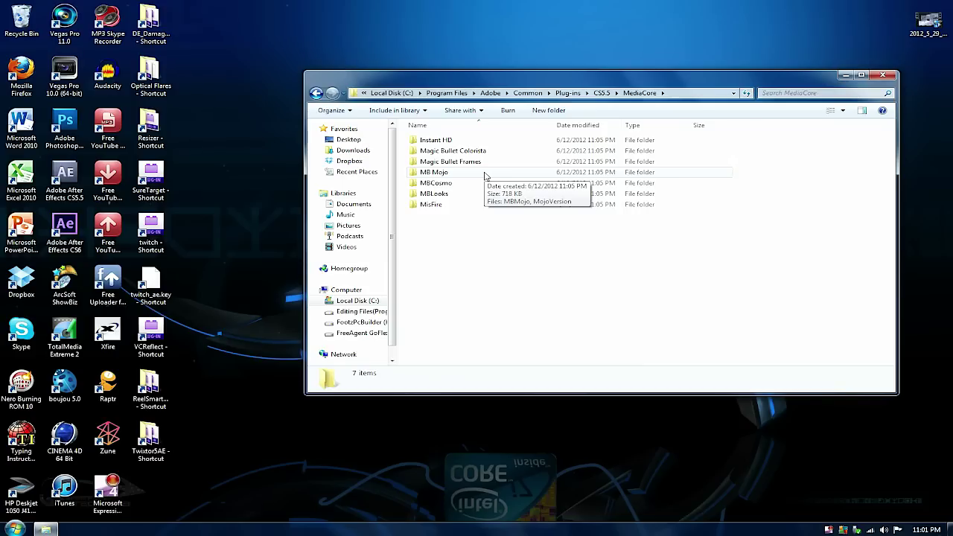
Create desktop shortcuts to all the plug-in folders in the CS5.5 MediaCore folder, from Instant HD through MisFire.
drag(482, 217, 434, 142)
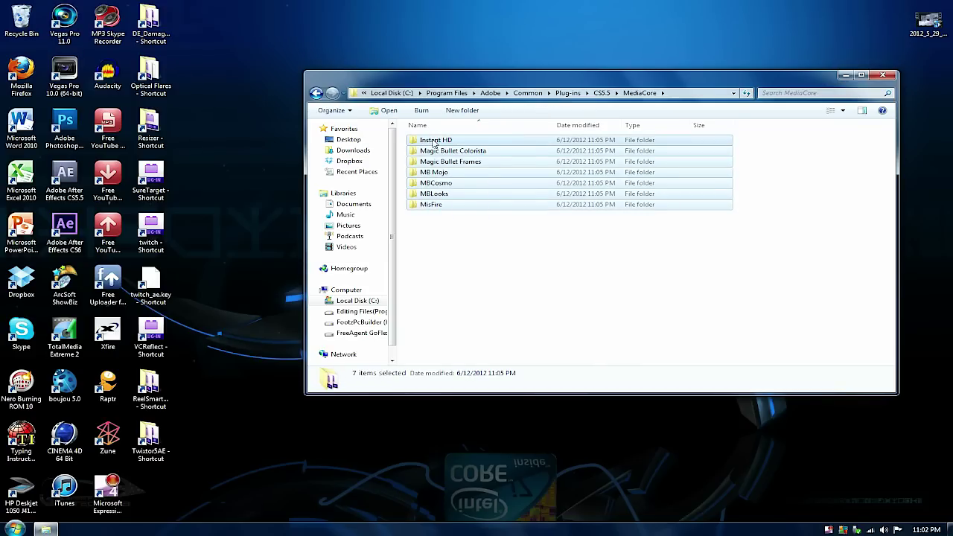
right_click(433, 142)
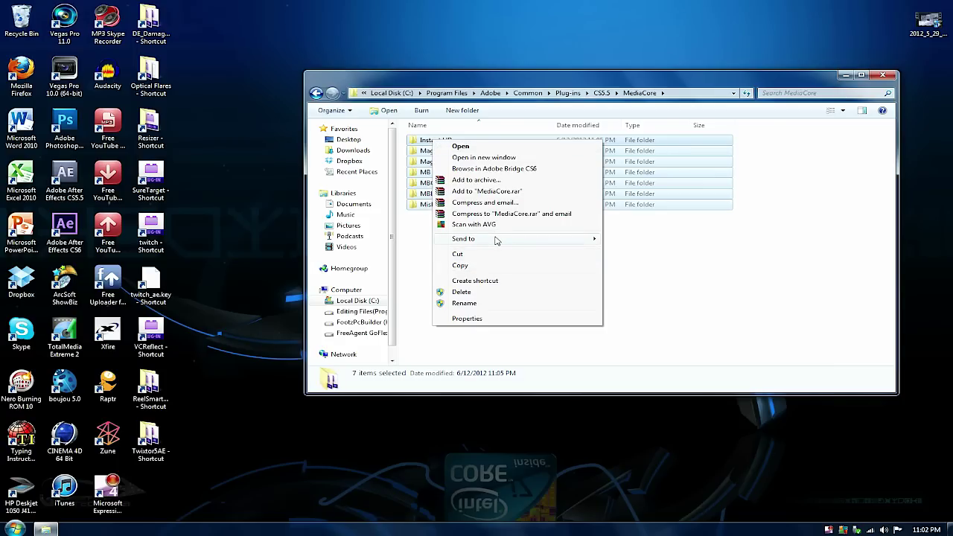
mouse_move(497, 241)
click(651, 249)
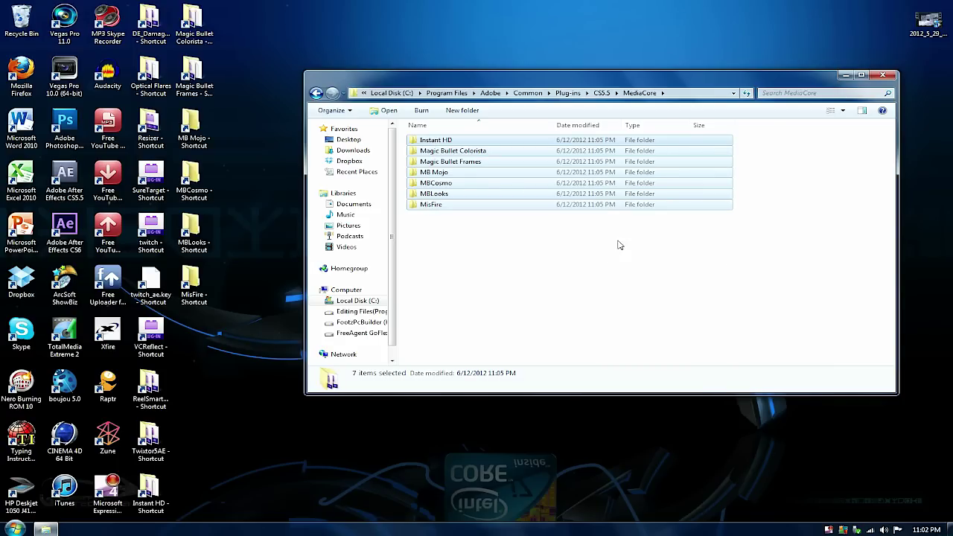
Return to the Common\Plug-ins folder and open the MediaCore folder inside CS6.
click(316, 93)
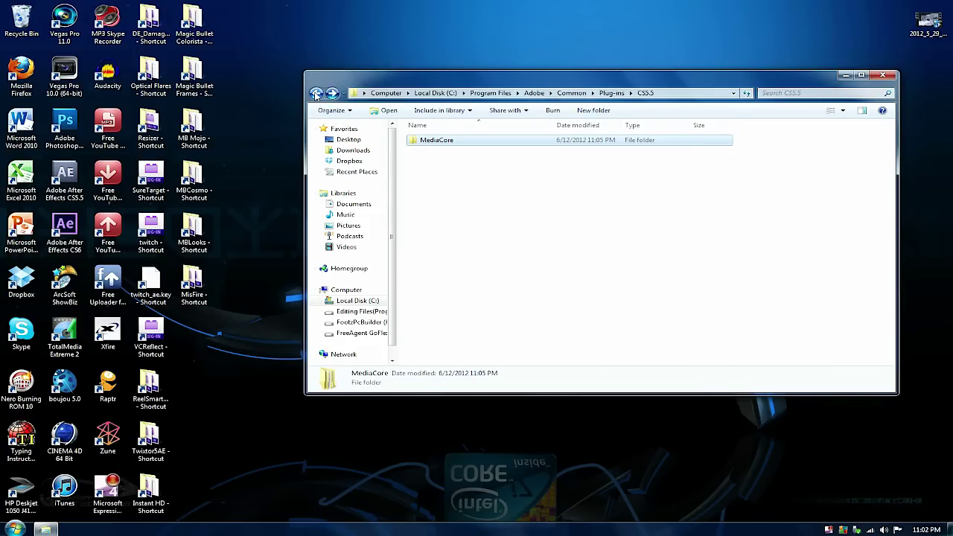
click(315, 93)
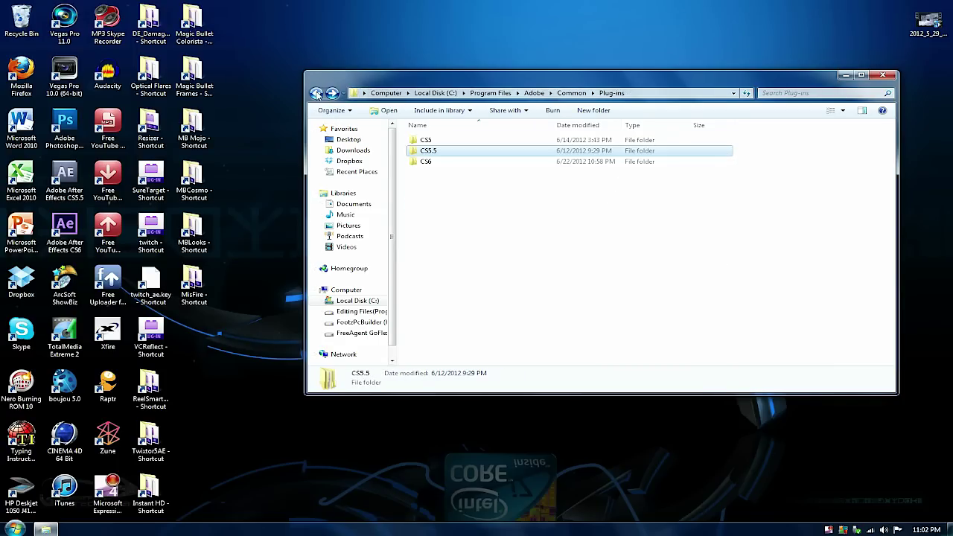
double_click(434, 161)
double_click(447, 140)
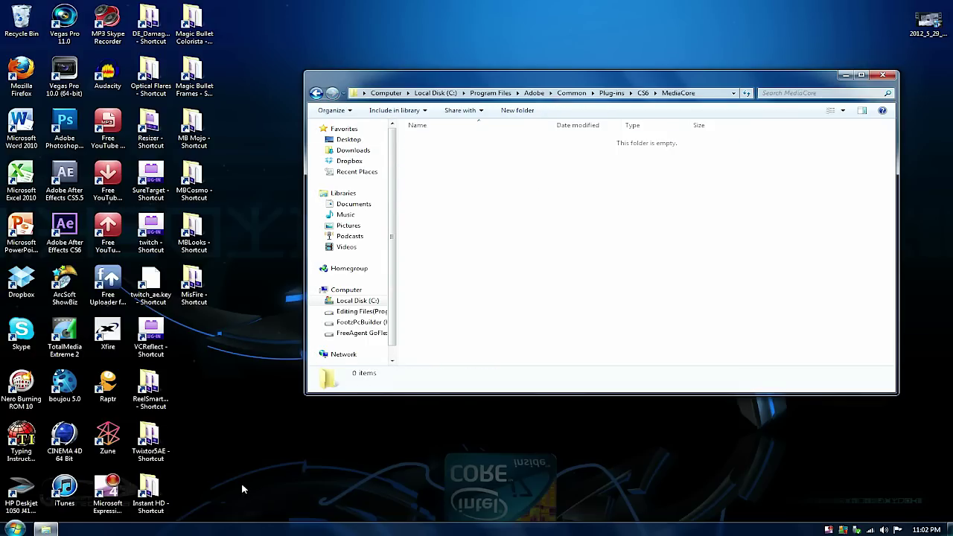
Move all the plug-in shortcuts from the desktop into the CS6 MediaCore folder and close the folder window.
drag(282, 506, 145, 26)
drag(149, 34, 506, 199)
click(468, 300)
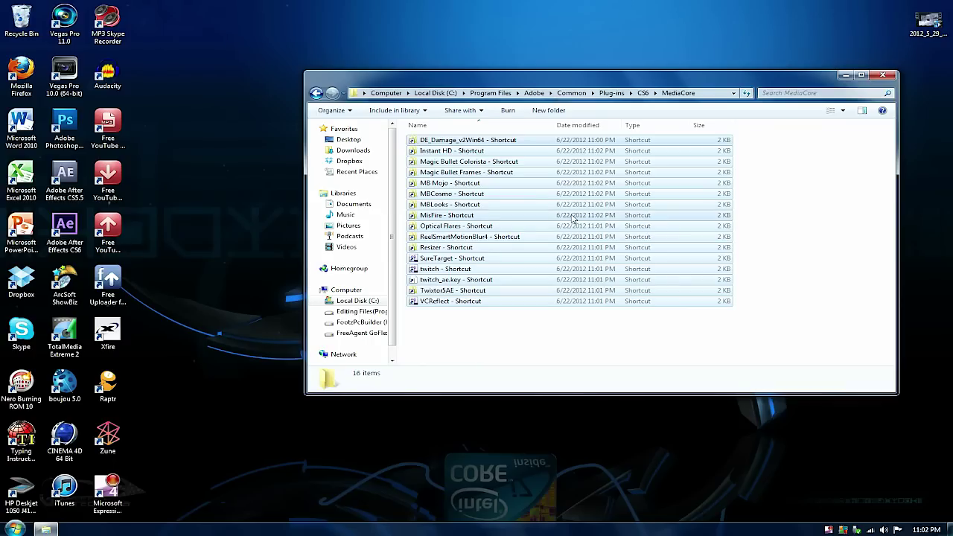
click(317, 94)
click(317, 94)
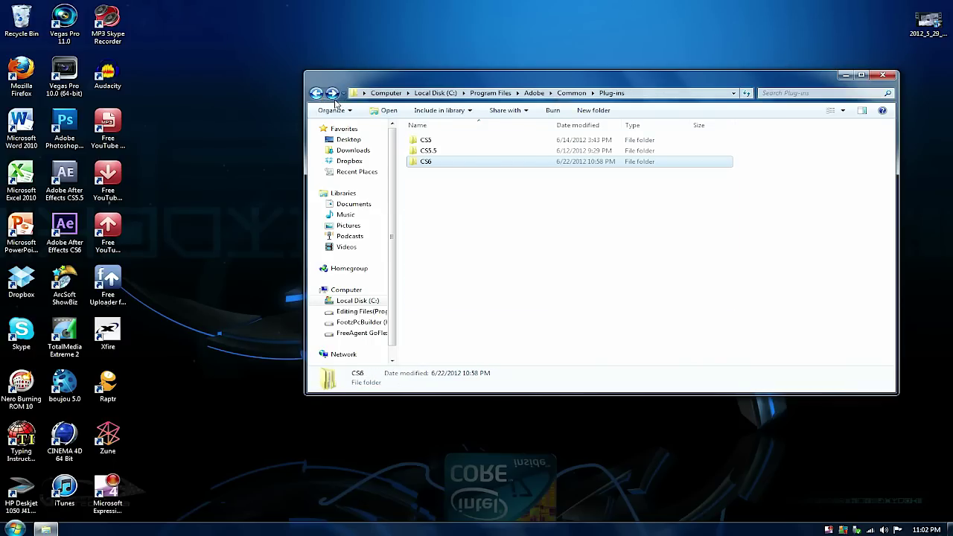
click(882, 75)
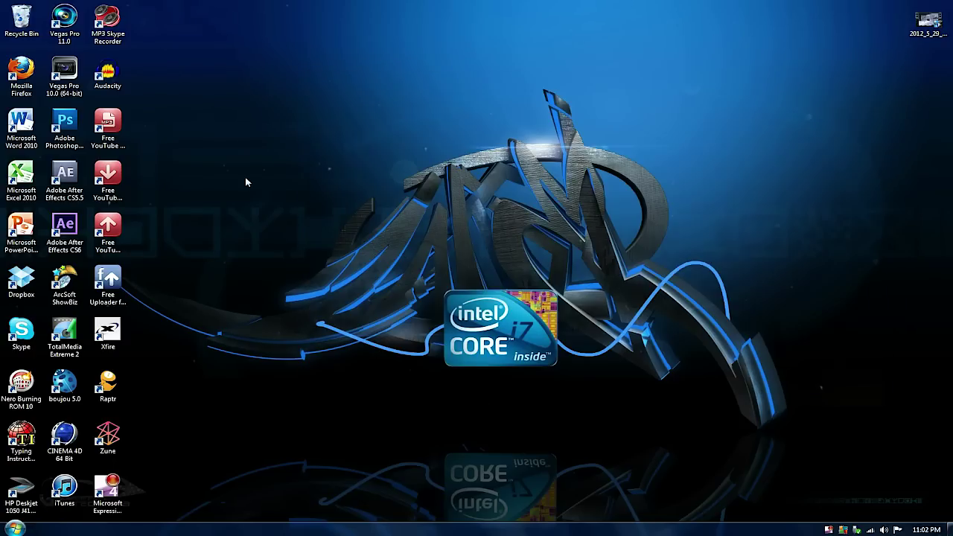
In After Effects CS6, import the desktop clip 2012_5_29_12_2_6.M2TS and create a composition from it.
double_click(71, 233)
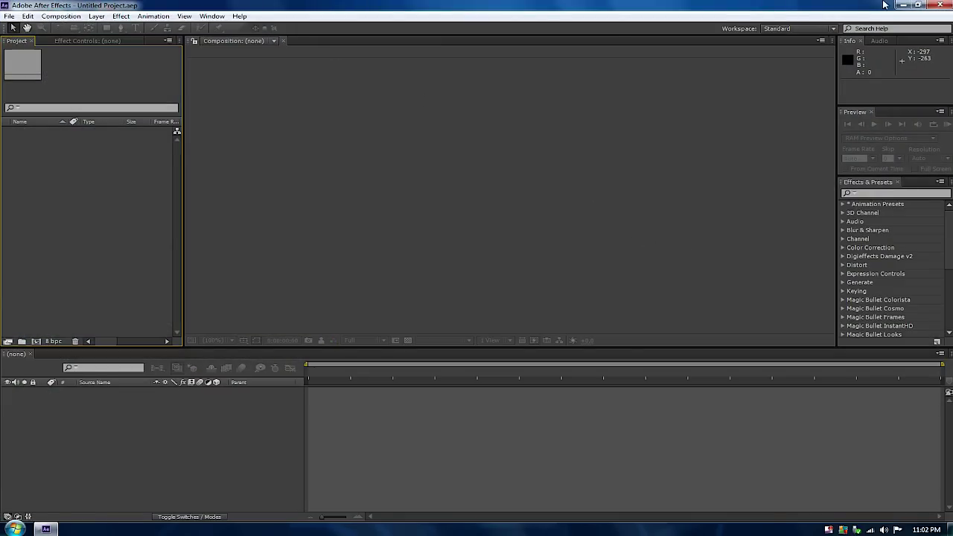
click(904, 6)
drag(928, 24, 82, 193)
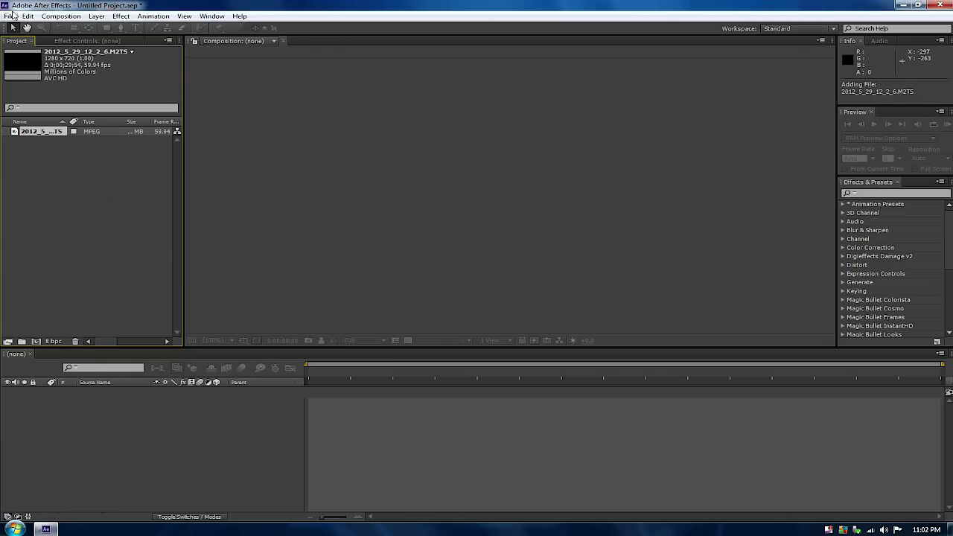
drag(43, 129, 35, 340)
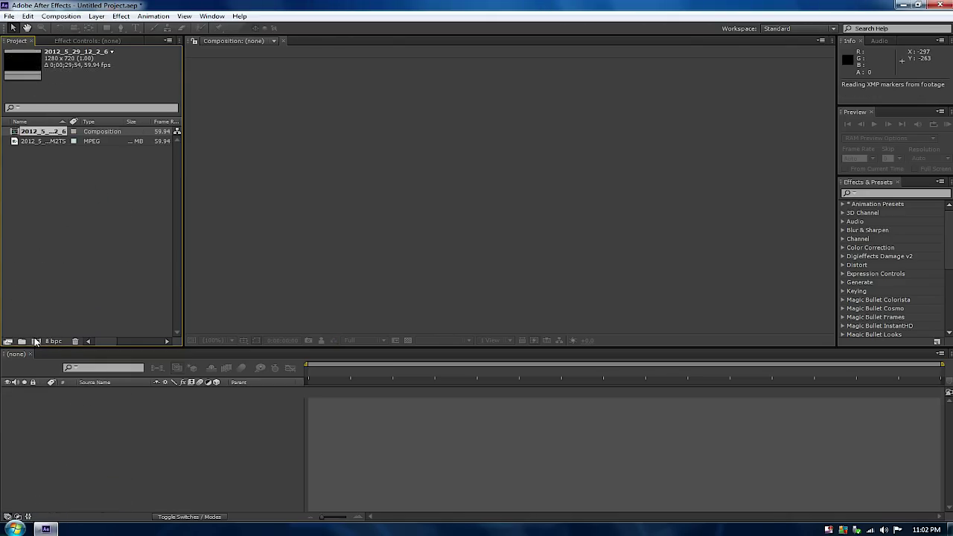
Try the Video Copilot Twitch effect on the clip layer, and undo it.
click(121, 16)
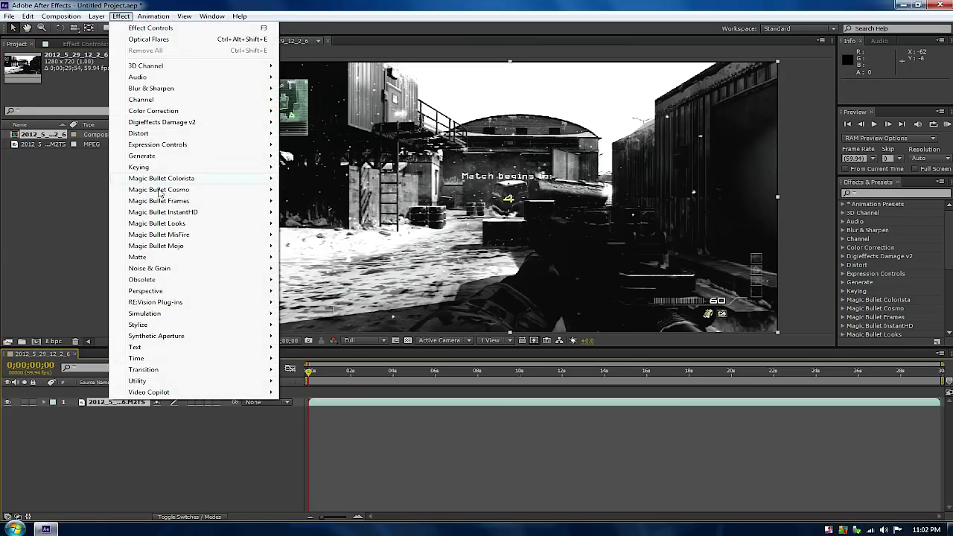
mouse_move(159, 395)
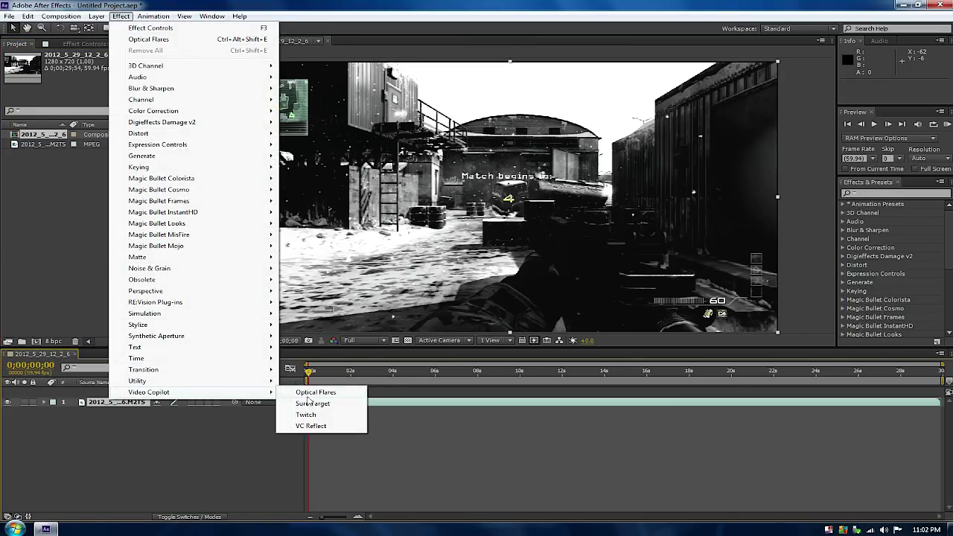
click(307, 415)
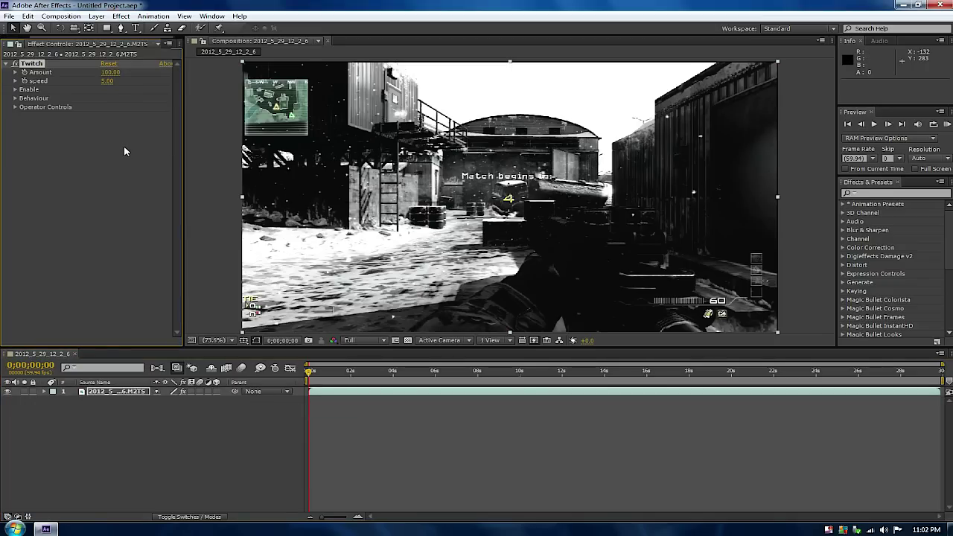
click(28, 15)
click(44, 27)
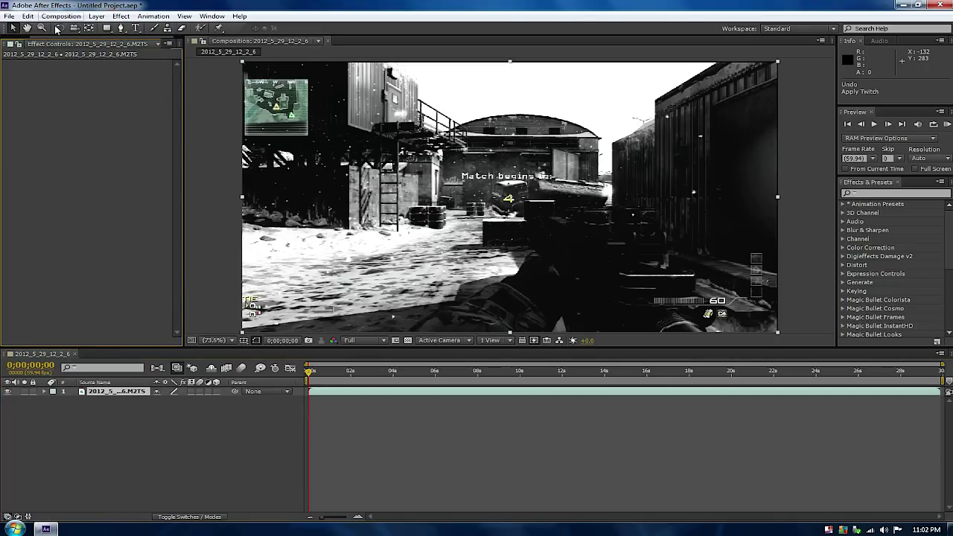
Apply the Magic Bullet Looks effect to the clip layer and open its look editor.
click(108, 393)
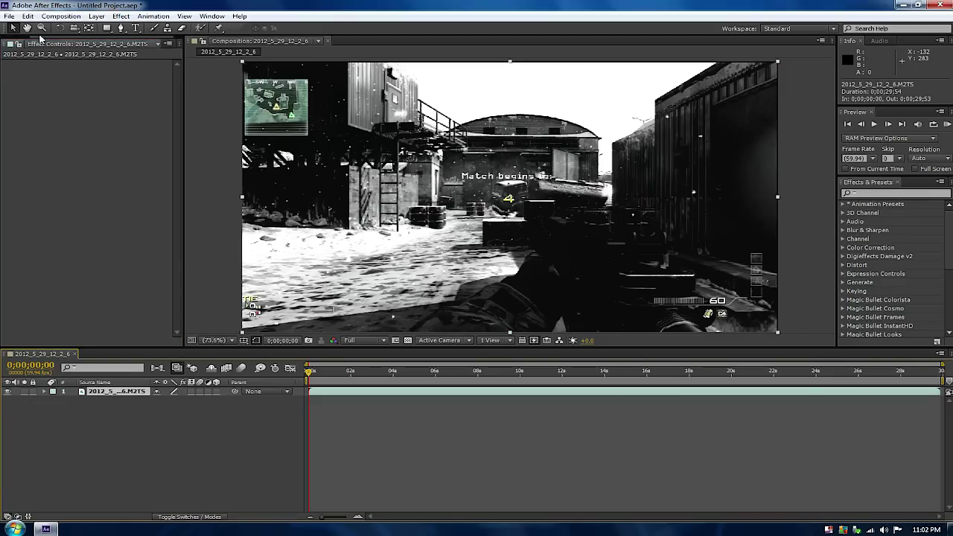
click(121, 16)
mouse_move(257, 223)
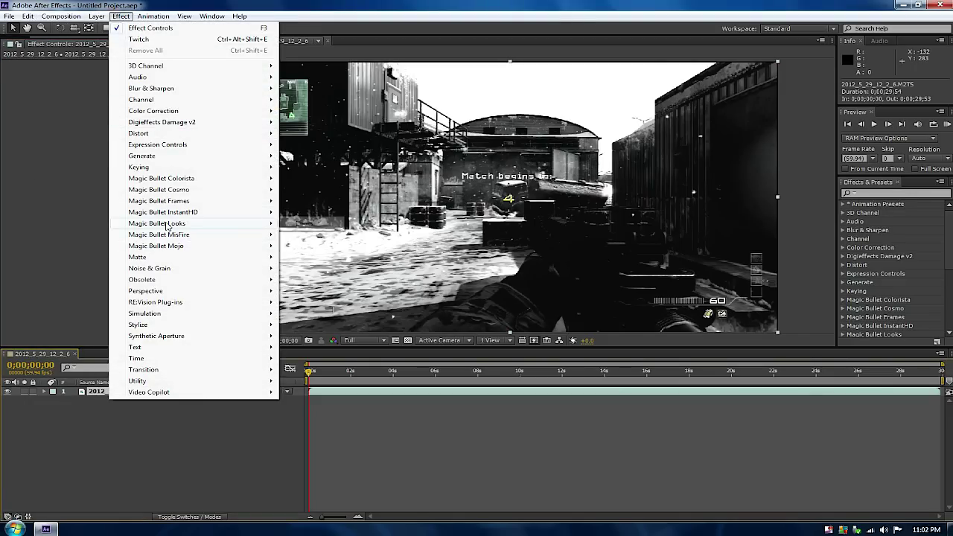
click(305, 226)
click(41, 91)
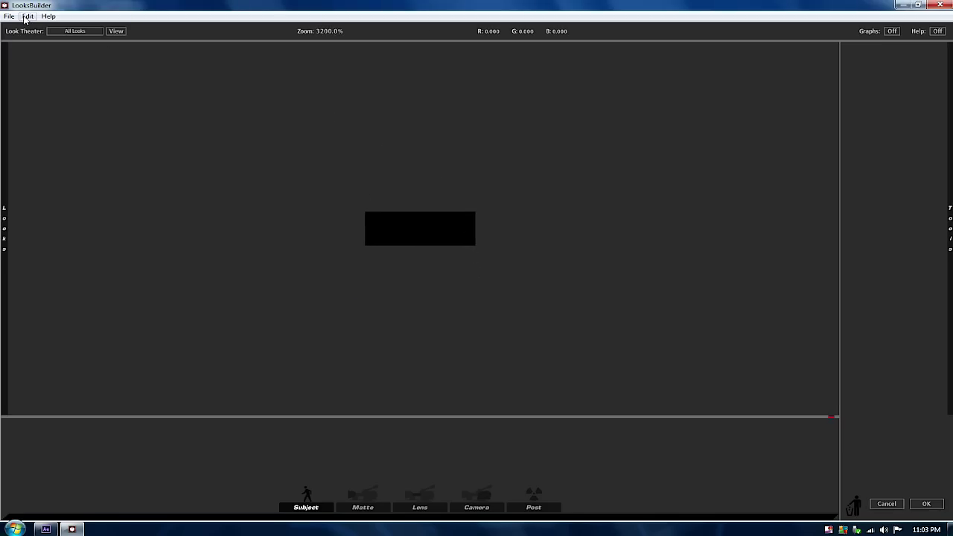
Choose the Blue 3 preset from the Old School CC looks and accept it for the clip.
mouse_move(3, 191)
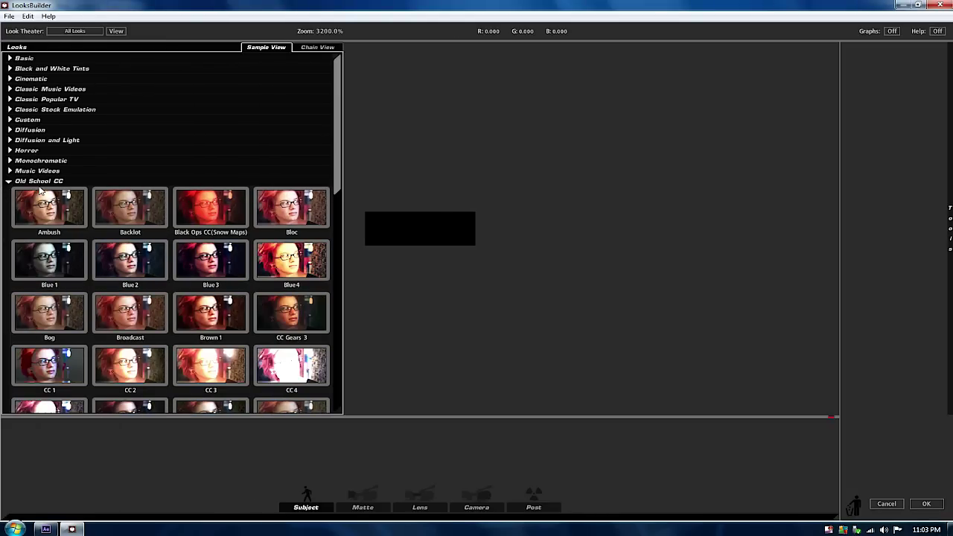
click(224, 287)
click(926, 504)
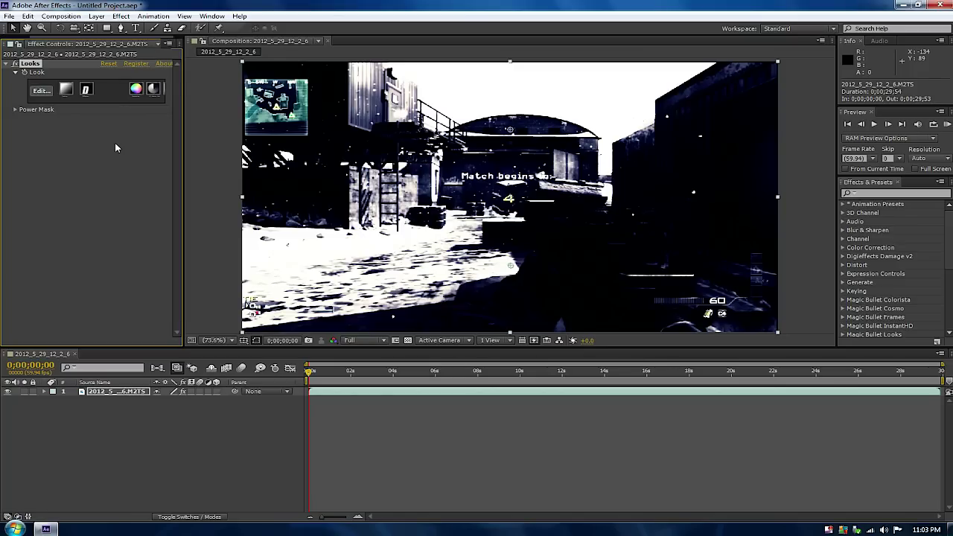
Reopen the look editor from the Looks effect, examine the preview image up close and cancel without changes.
click(15, 72)
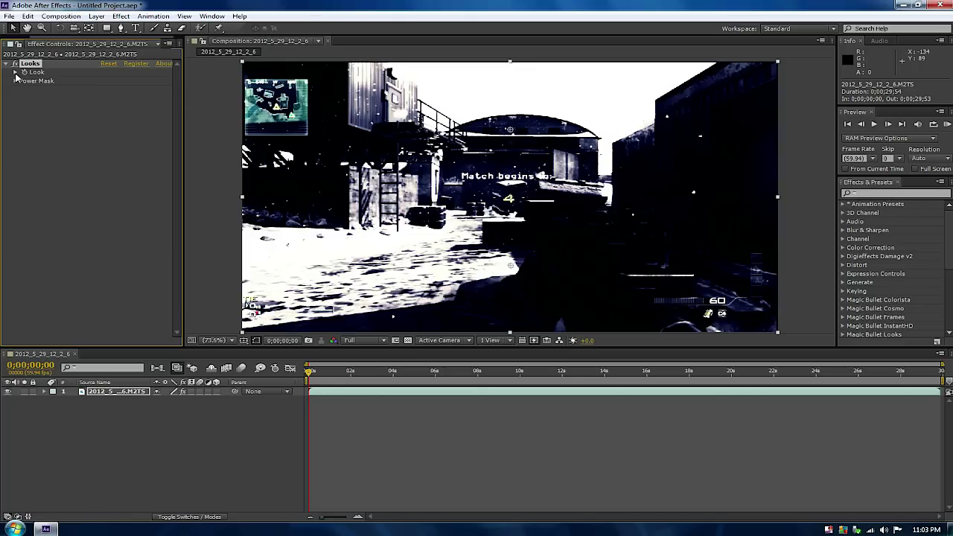
click(15, 73)
click(37, 92)
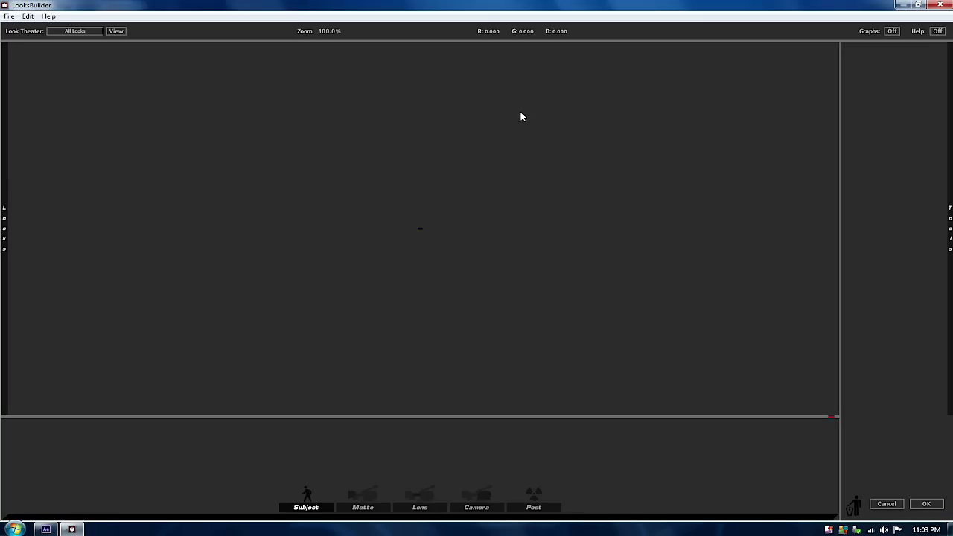
scroll(447, 235, up, 5)
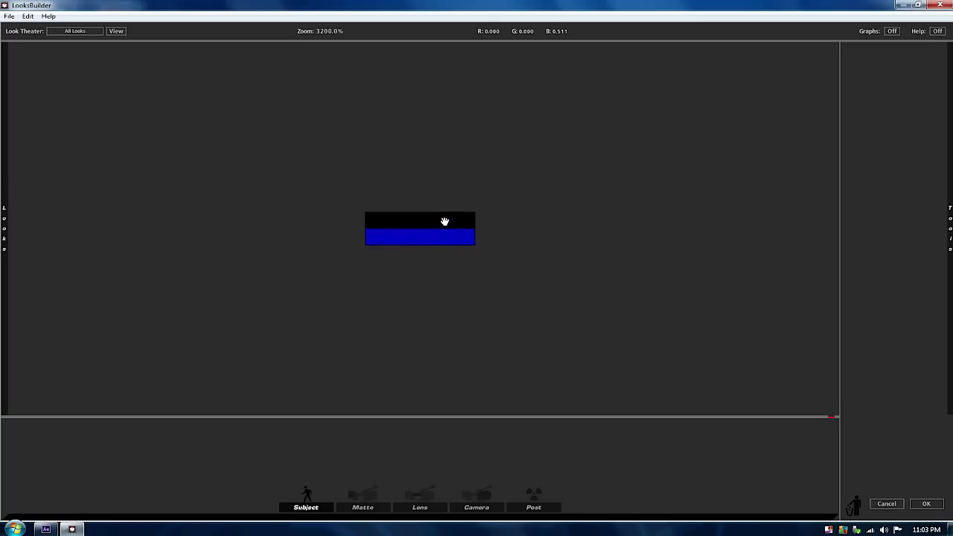
scroll(462, 213, down, 4)
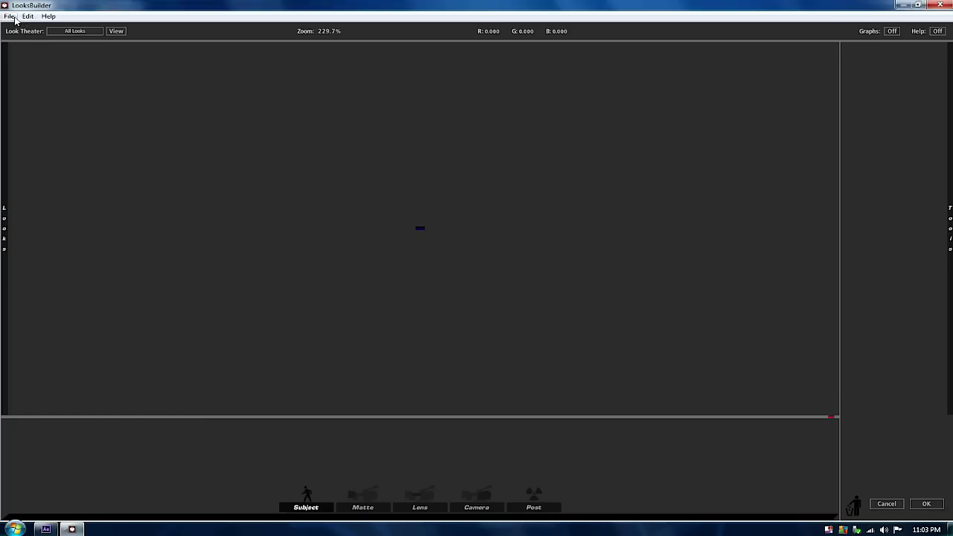
click(891, 505)
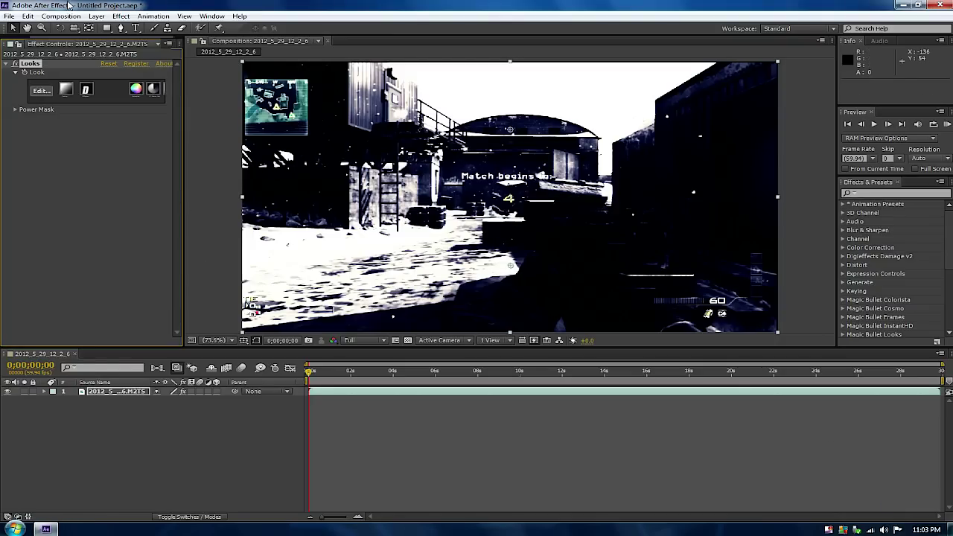
Minimize After Effects to return to the desktop.
click(902, 5)
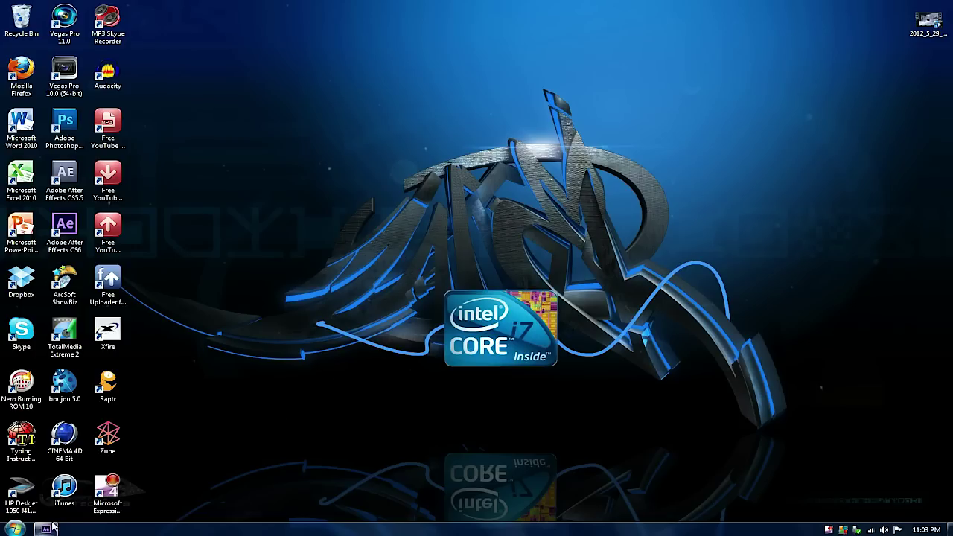
mouse_move(45, 529)
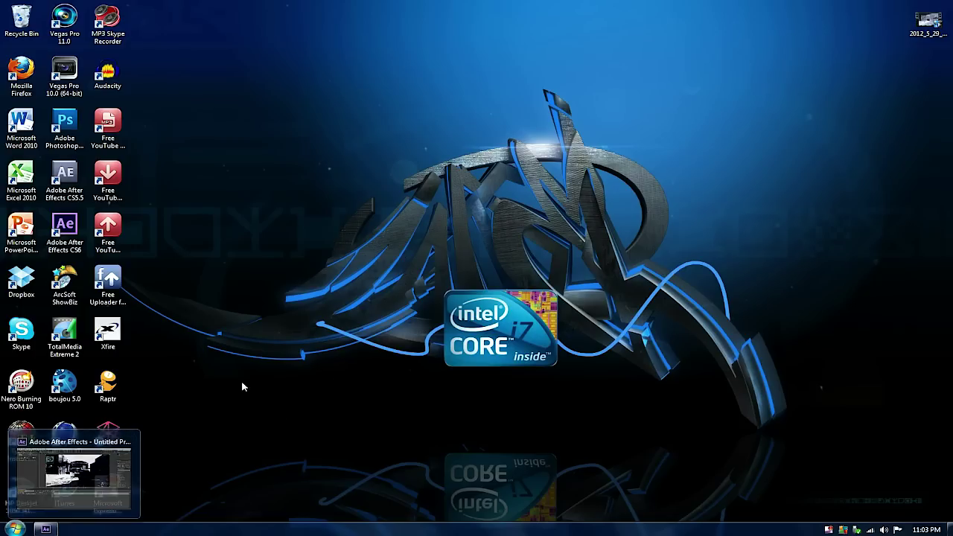